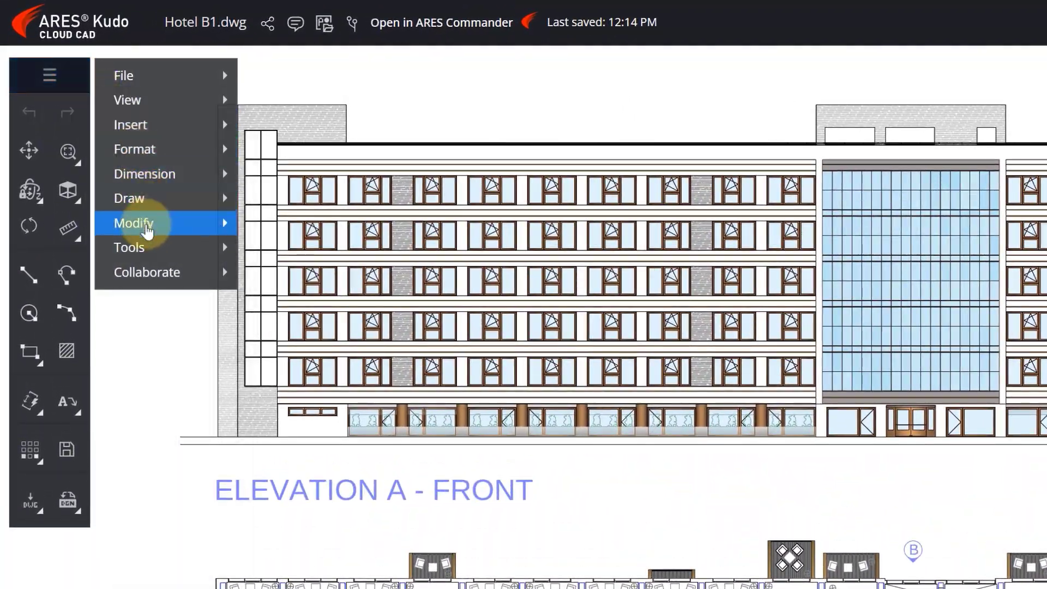
pyautogui.moveTo(140, 271)
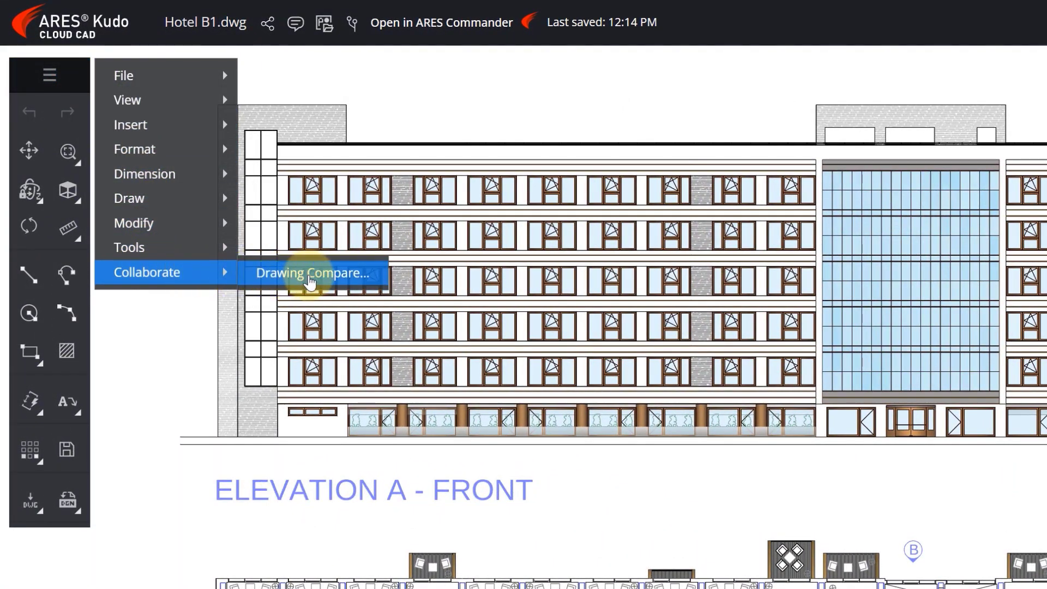
pyautogui.click(152, 586)
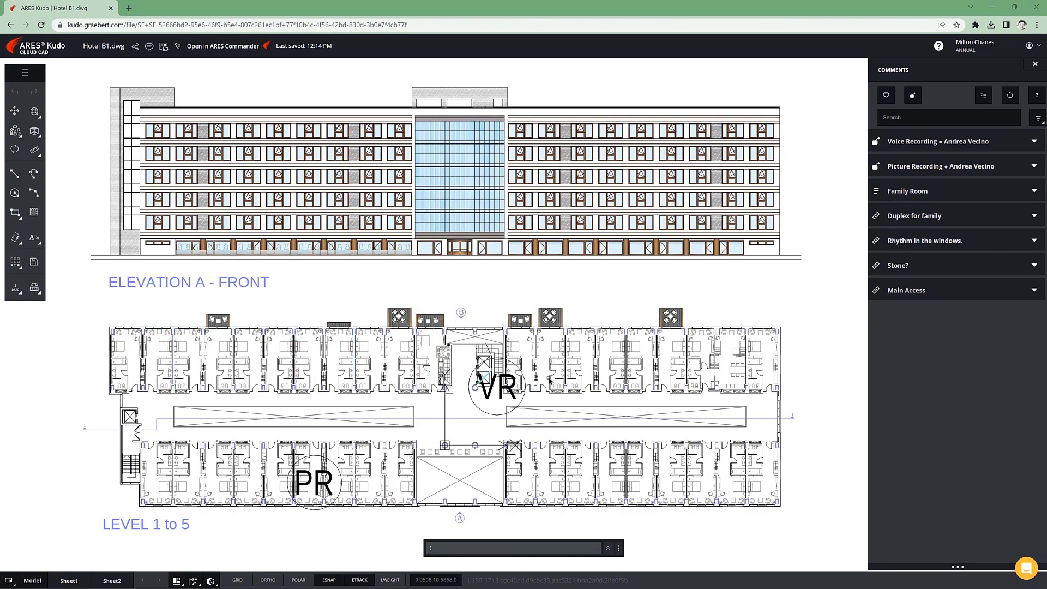
# - Expand the "Stone?" comment and zoom to the hatch it is linked to
pyautogui.click(975, 271)
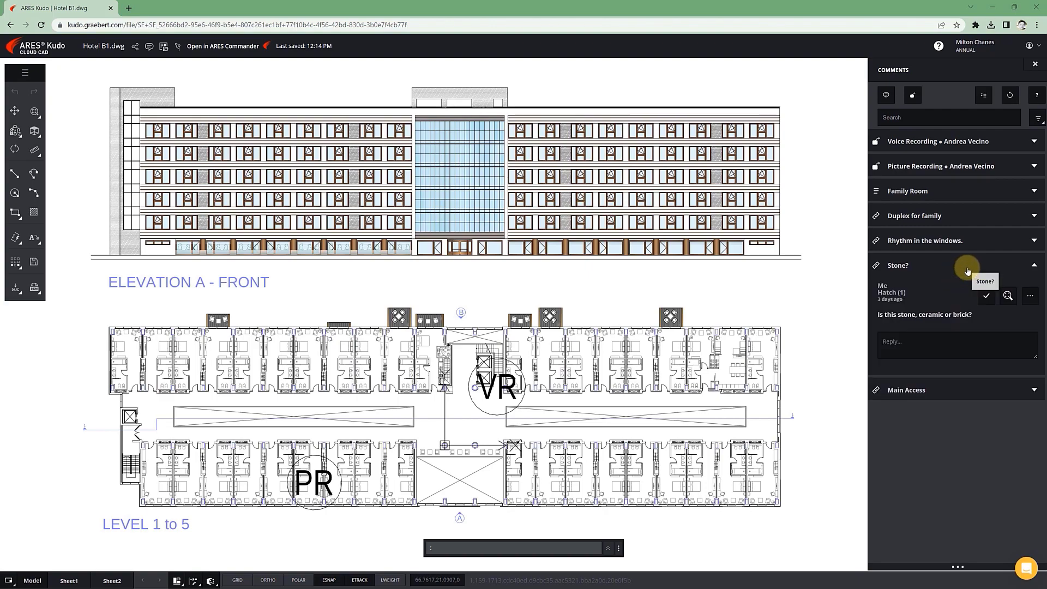
pyautogui.click(1008, 295)
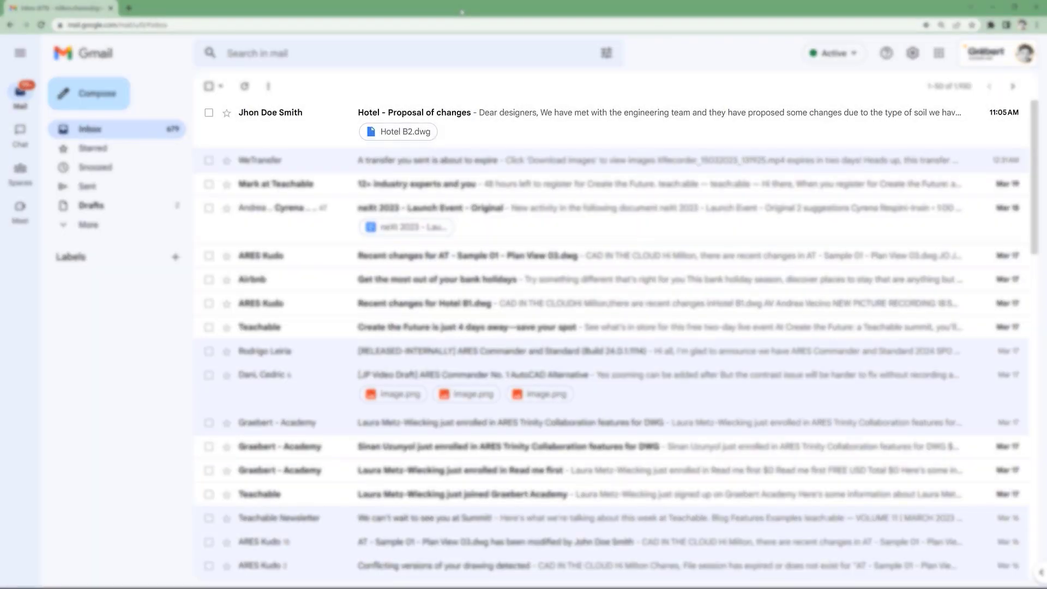
# - Switch to Gmail, download Hotel B2.dwg from the "Hotel - Proposal of changes" e-mail, and return to ARES Kudo
pyautogui.click(303, 112)
pyautogui.click(265, 302)
pyautogui.hotkey('alt', 'Tab')
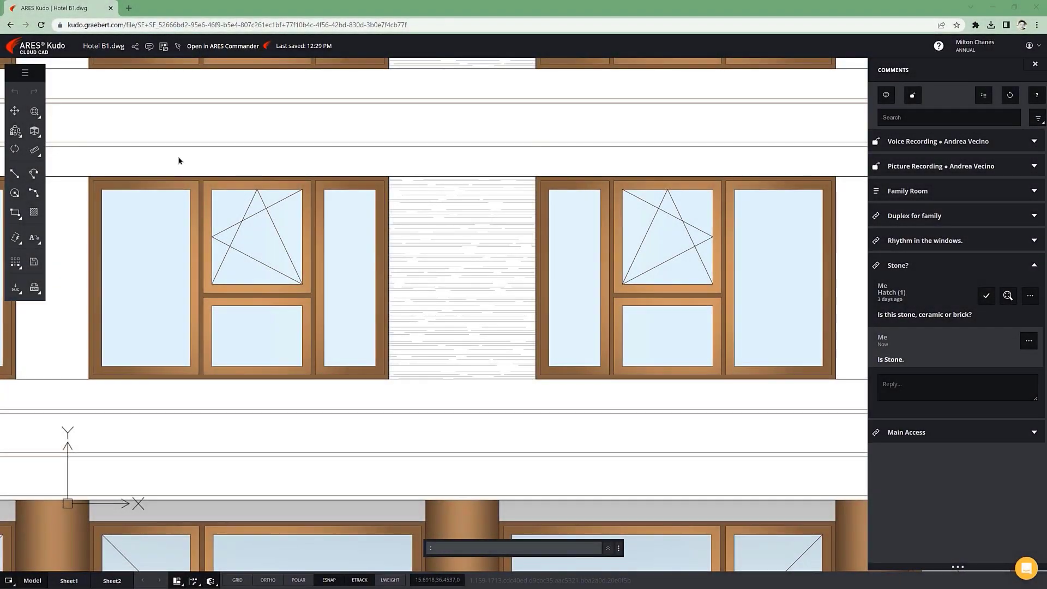
# - Return to the file list and upload Hotel B2.dwg into the Drawing Compare folder
pyautogui.click(47, 47)
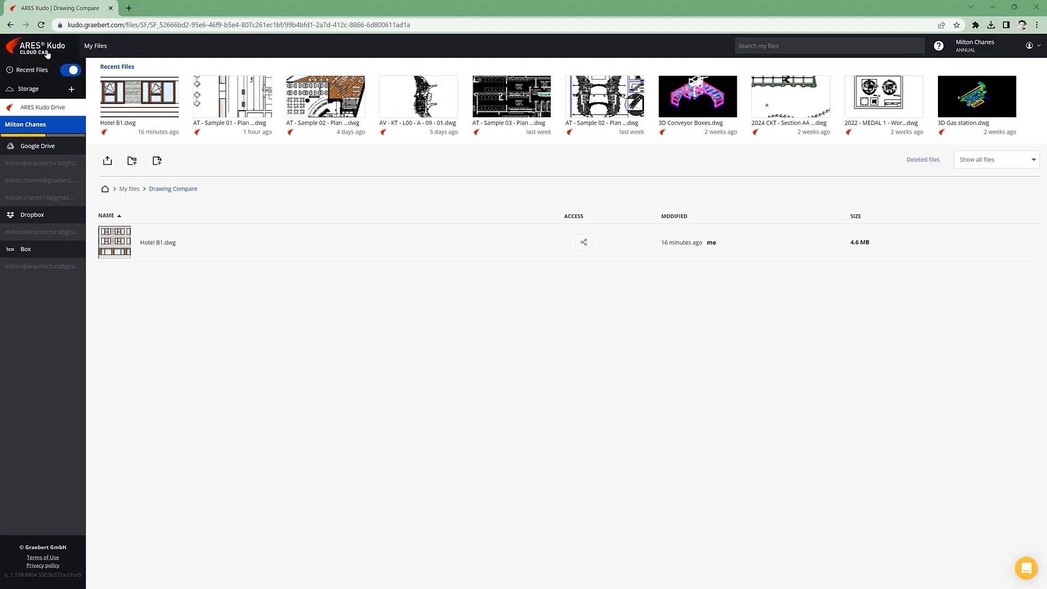
pyautogui.click(107, 160)
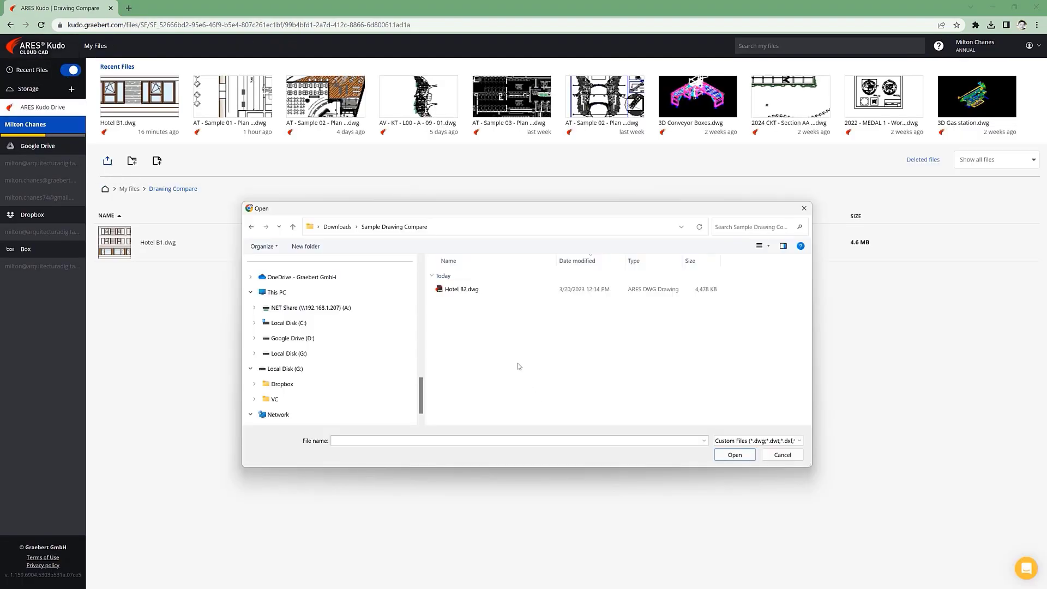
pyautogui.click(468, 292)
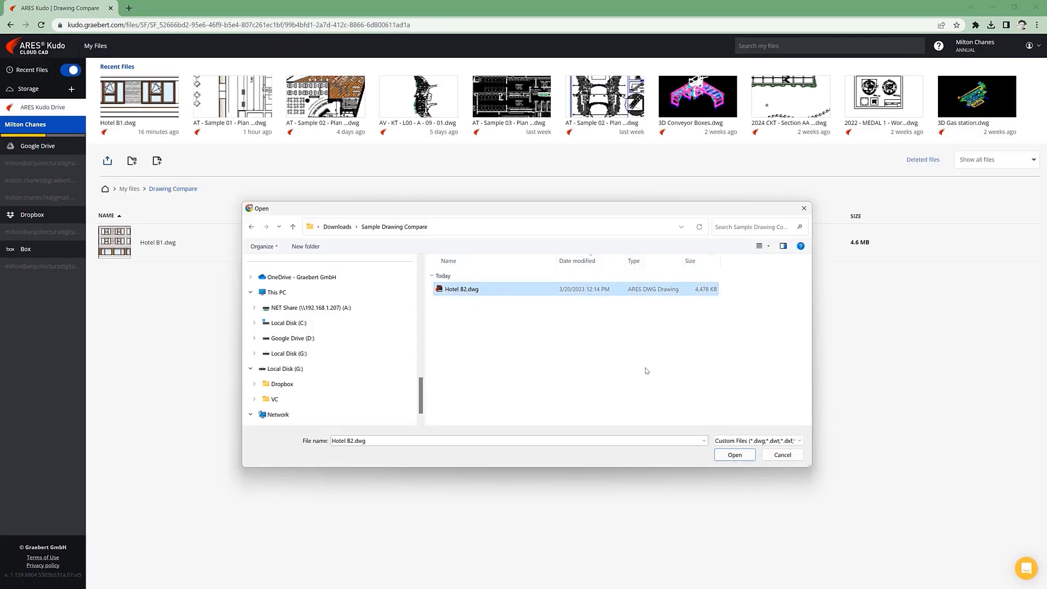
pyautogui.click(735, 455)
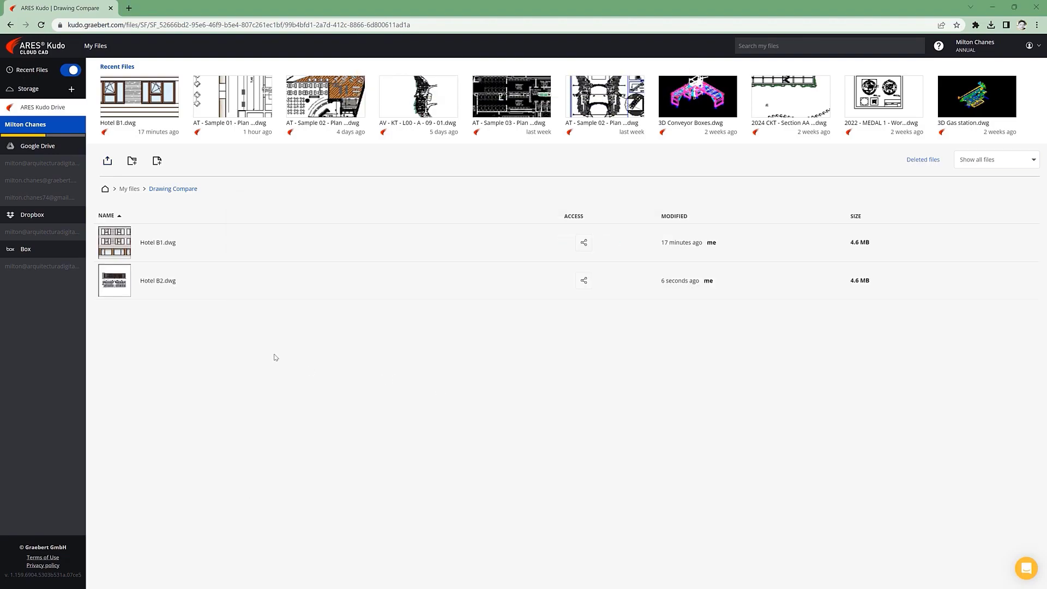
# - Rename the uploaded Hotel B2 drawing as "Hotel B2 - Client"
pyautogui.rightClick(192, 285)
pyautogui.click(210, 325)
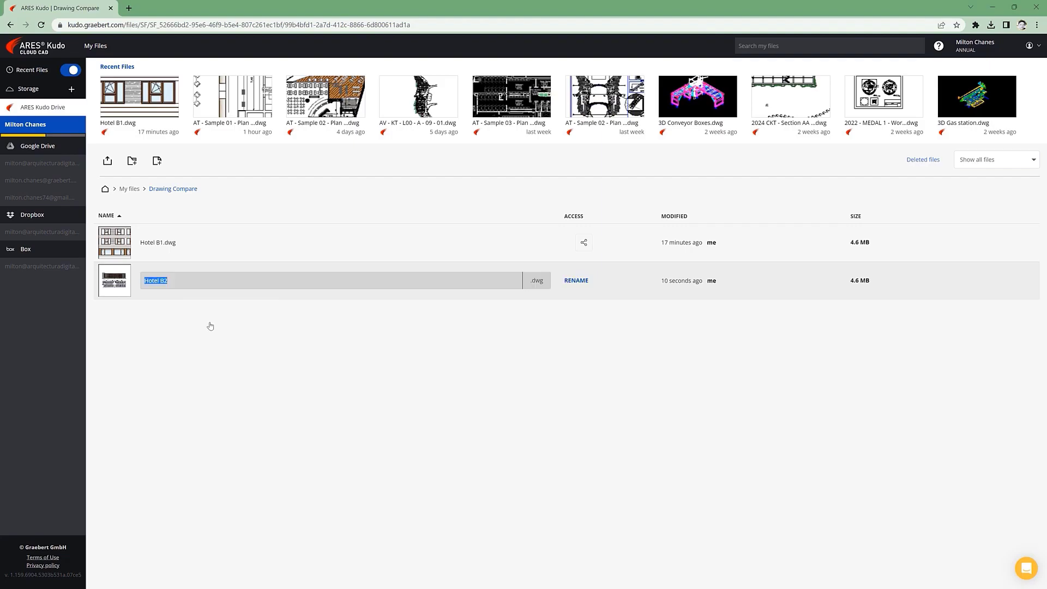
pyautogui.click(198, 282)
pyautogui.write('- Client')
pyautogui.press('Return')
pyautogui.click(232, 322)
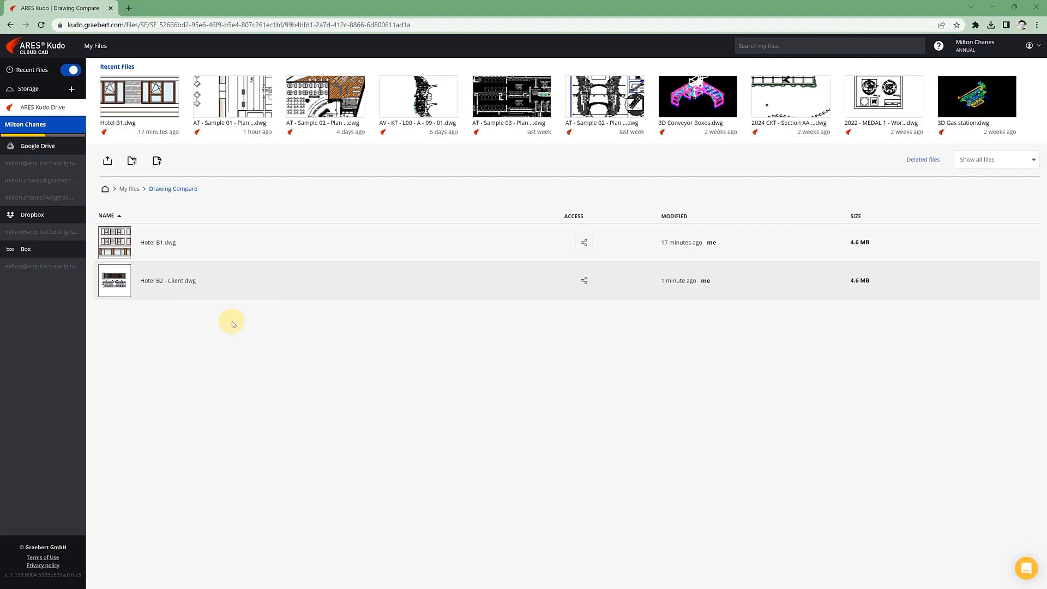
# - Open Hotel B1.dwg and start the Drawing Compare tool
pyautogui.click(161, 243)
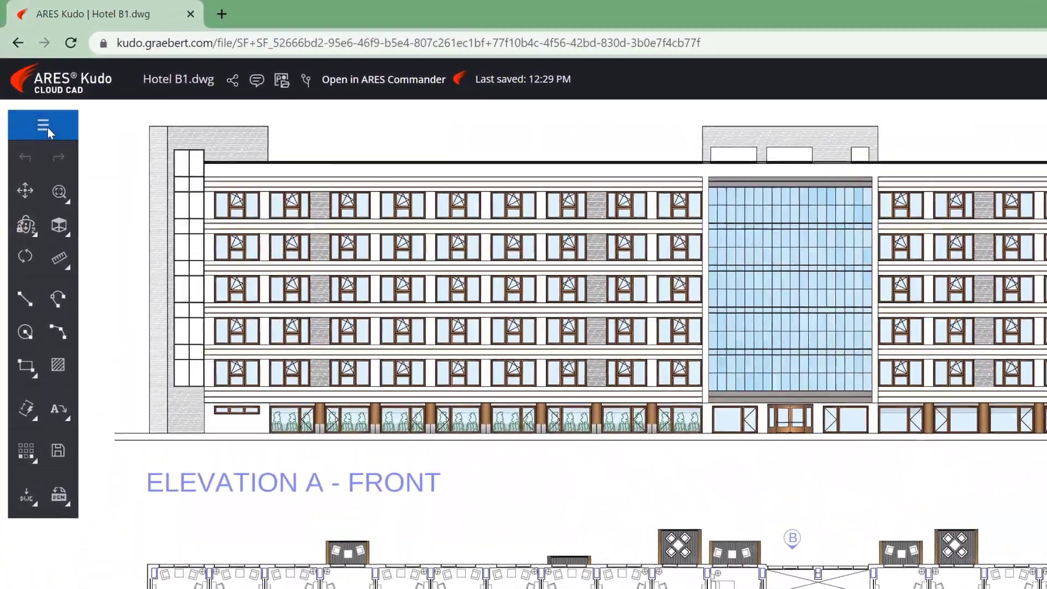
pyautogui.click(43, 127)
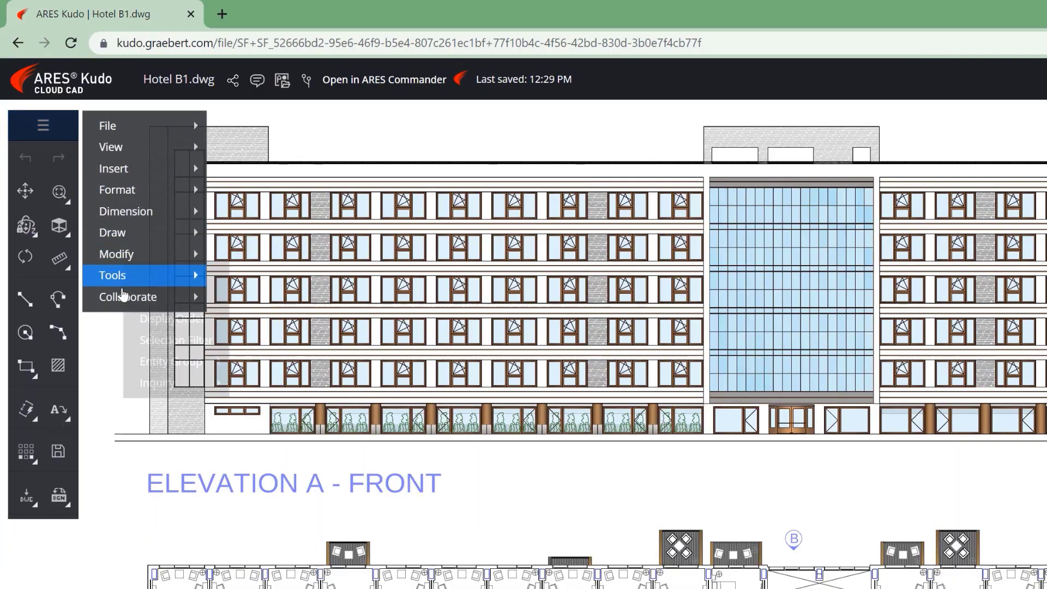
pyautogui.moveTo(125, 297)
pyautogui.click(244, 300)
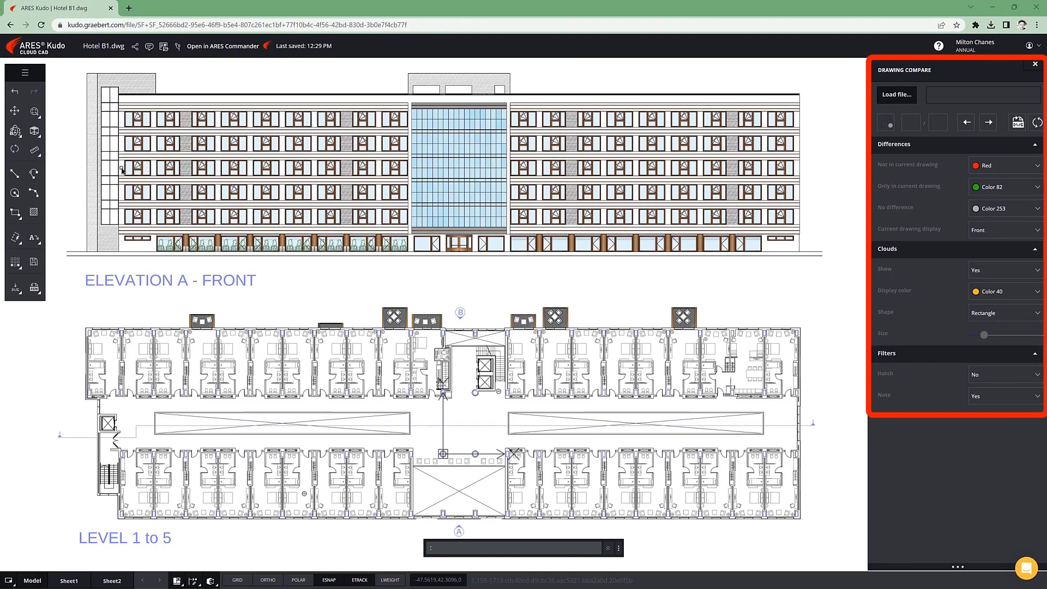
# - Load Hotel B2 - Client.dwg from My files/Drawing Compare as the drawing to compare with
pyautogui.click(897, 96)
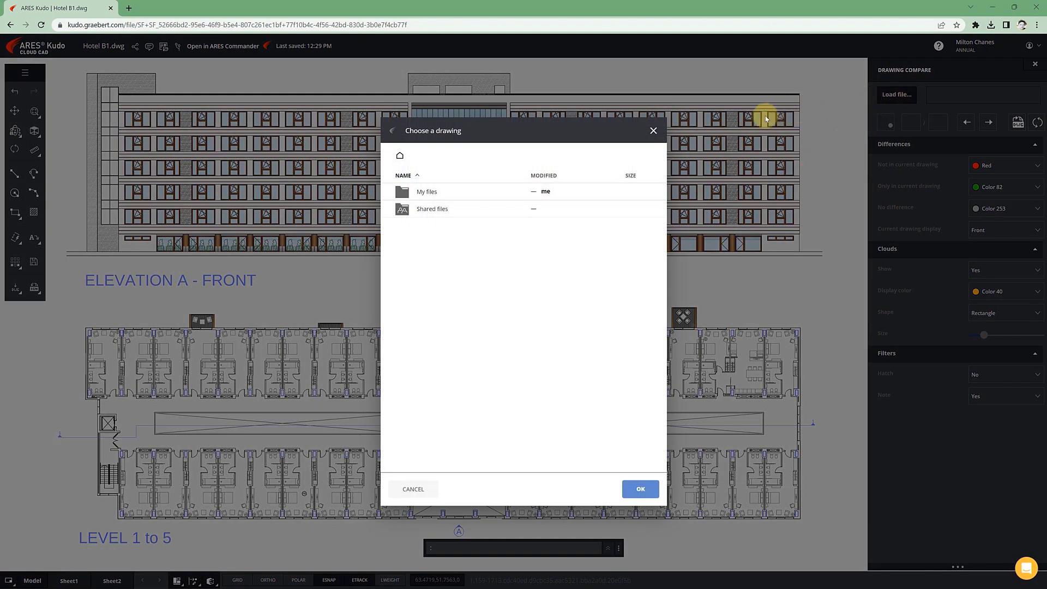
pyautogui.doubleClick(428, 192)
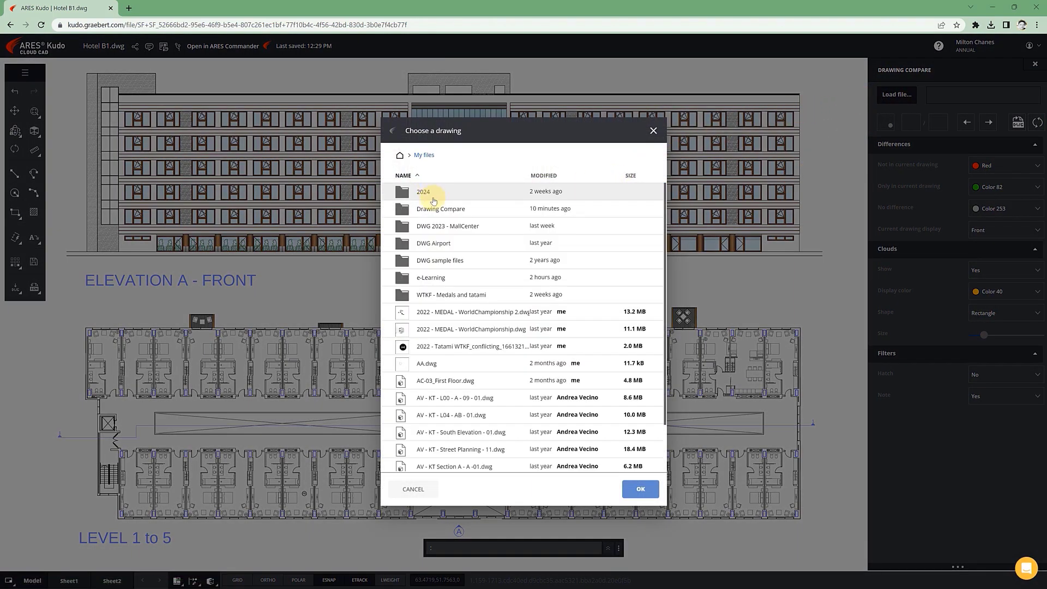
pyautogui.doubleClick(431, 209)
pyautogui.click(430, 208)
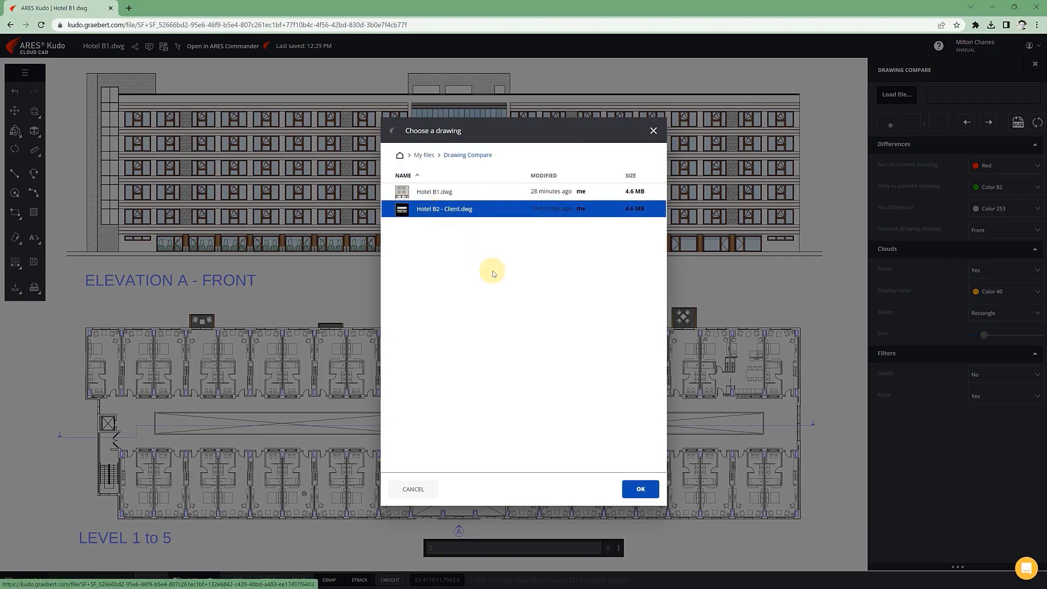
pyautogui.click(640, 488)
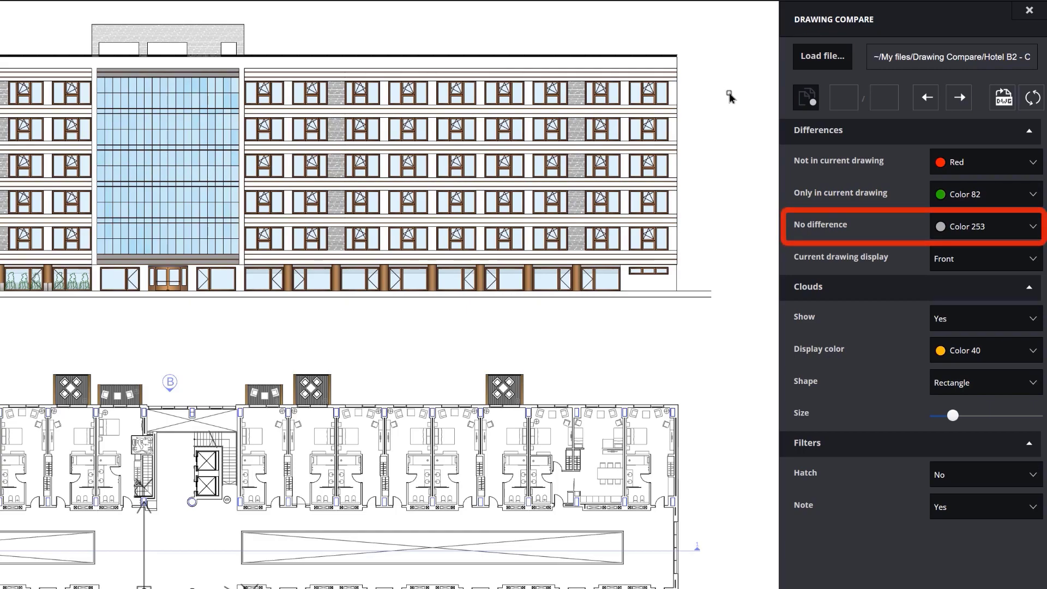
# - Set the color of entities only in the current drawing to Blue and the cloud display color to Magenta
pyautogui.click(1004, 200)
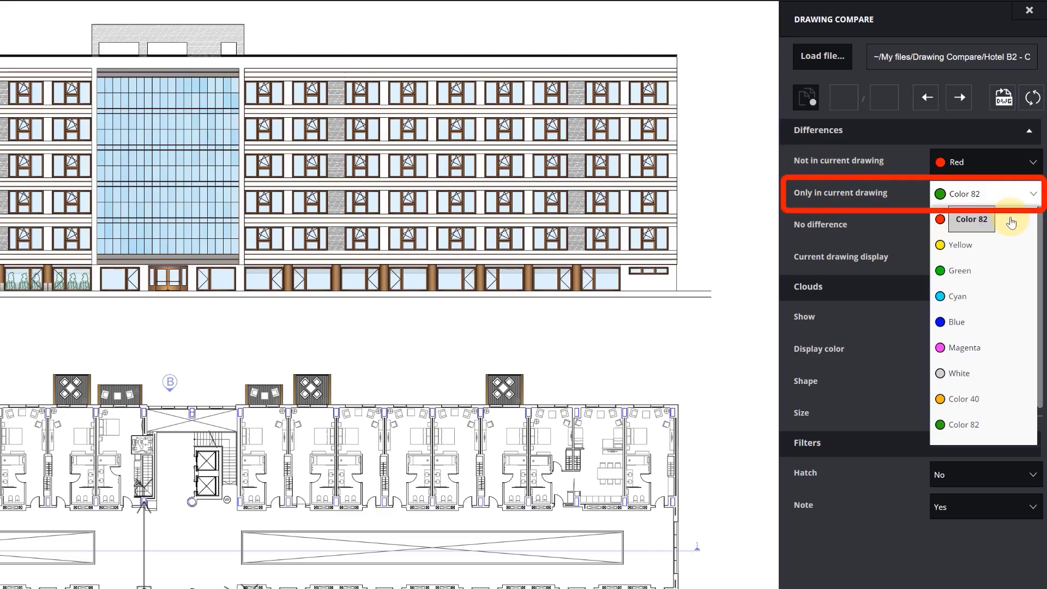
pyautogui.click(1008, 322)
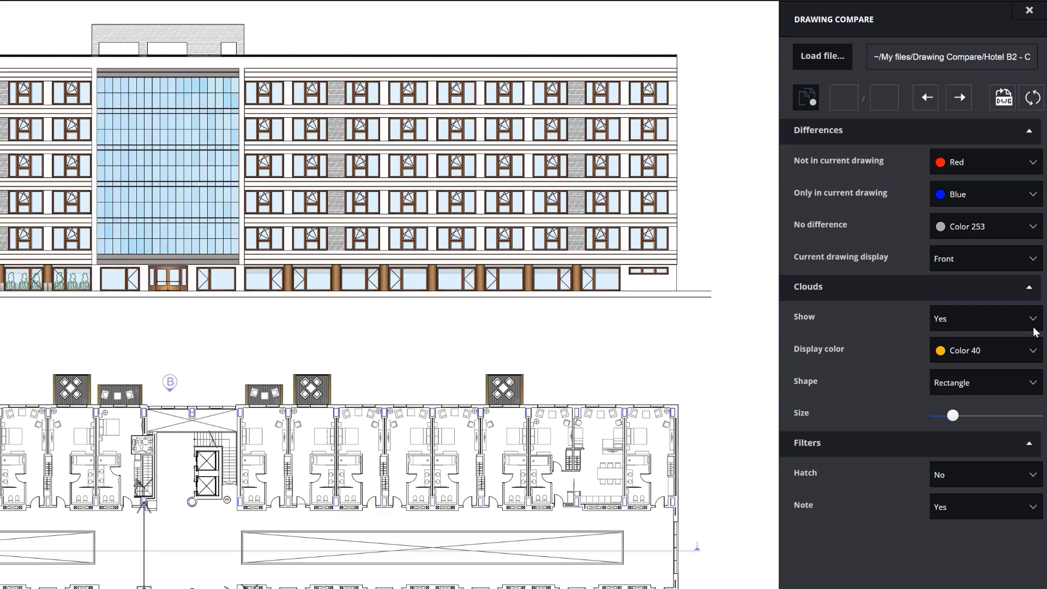
pyautogui.click(1020, 351)
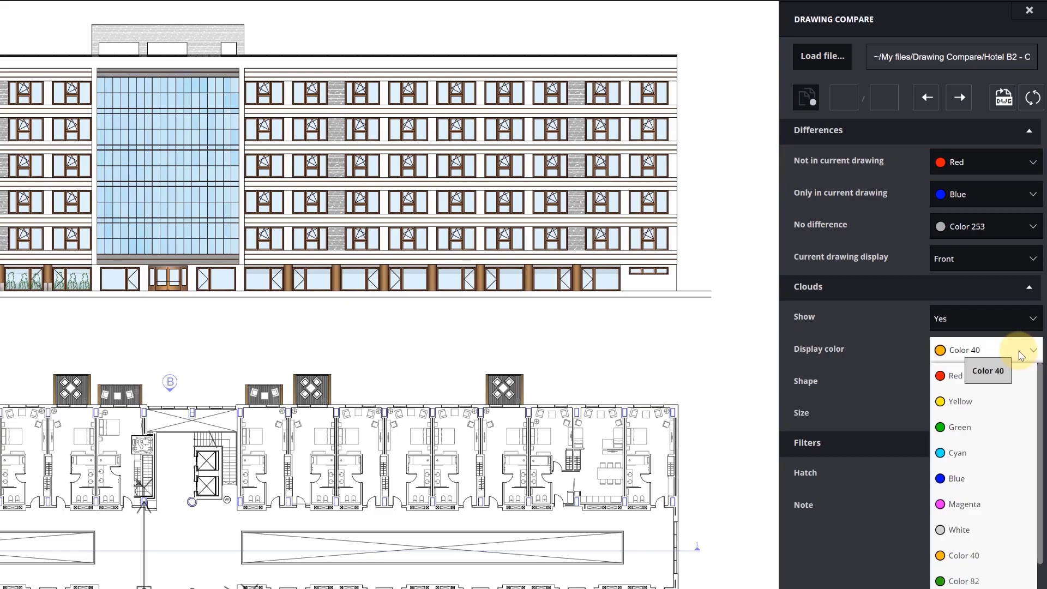
pyautogui.click(991, 505)
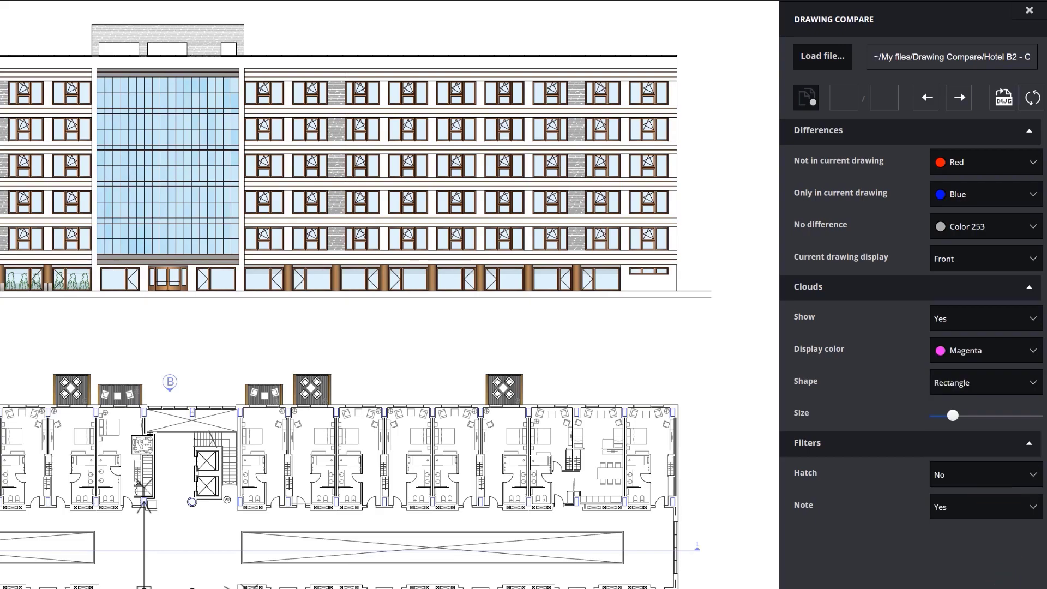
# - Keep the cloud shape as Rectangle and set the Note filter to No
pyautogui.click(1035, 384)
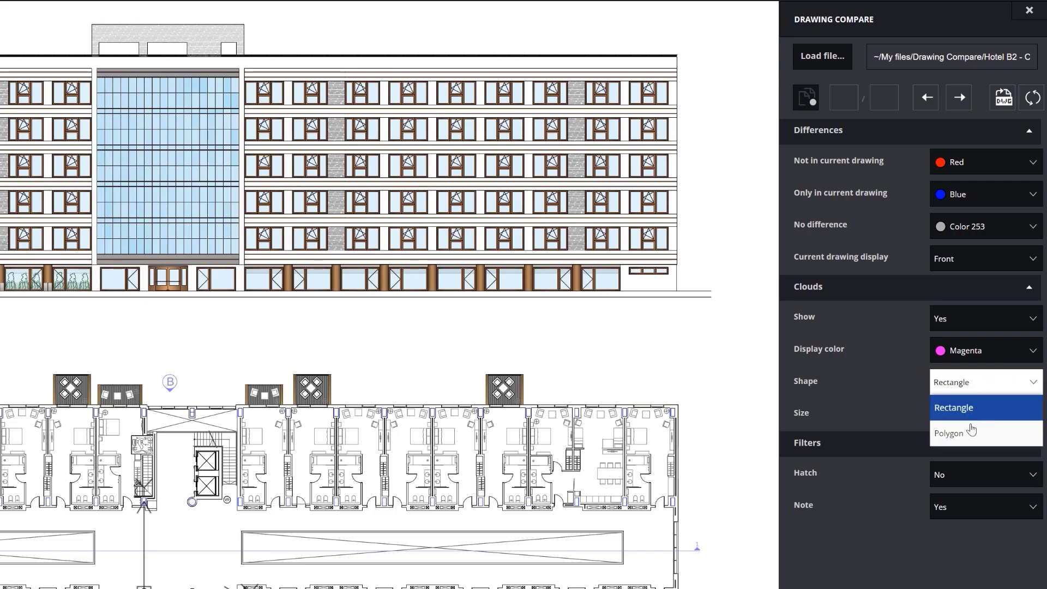
pyautogui.click(961, 409)
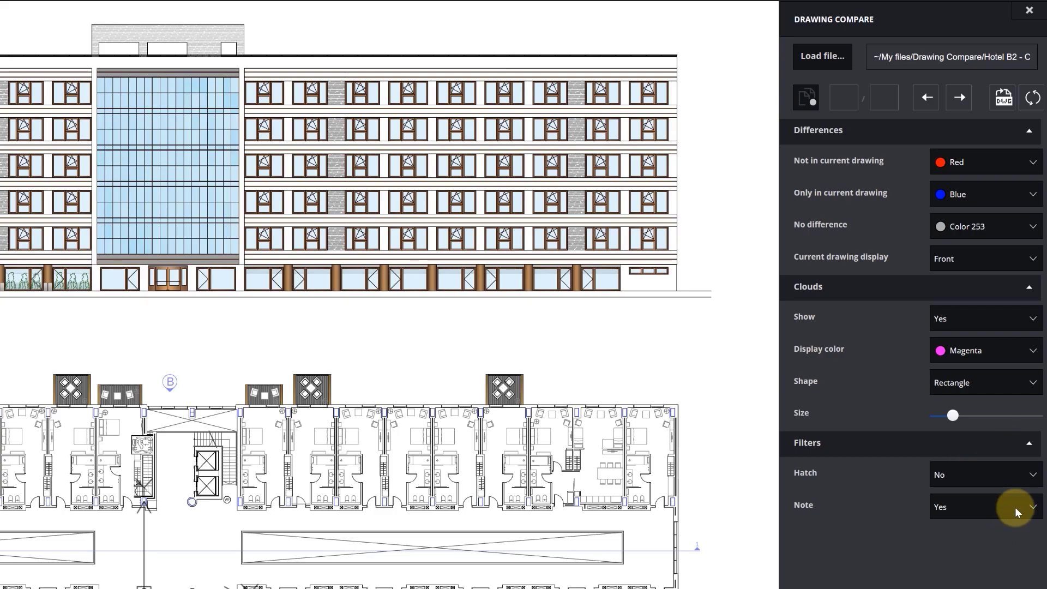
pyautogui.click(1016, 507)
pyautogui.click(990, 555)
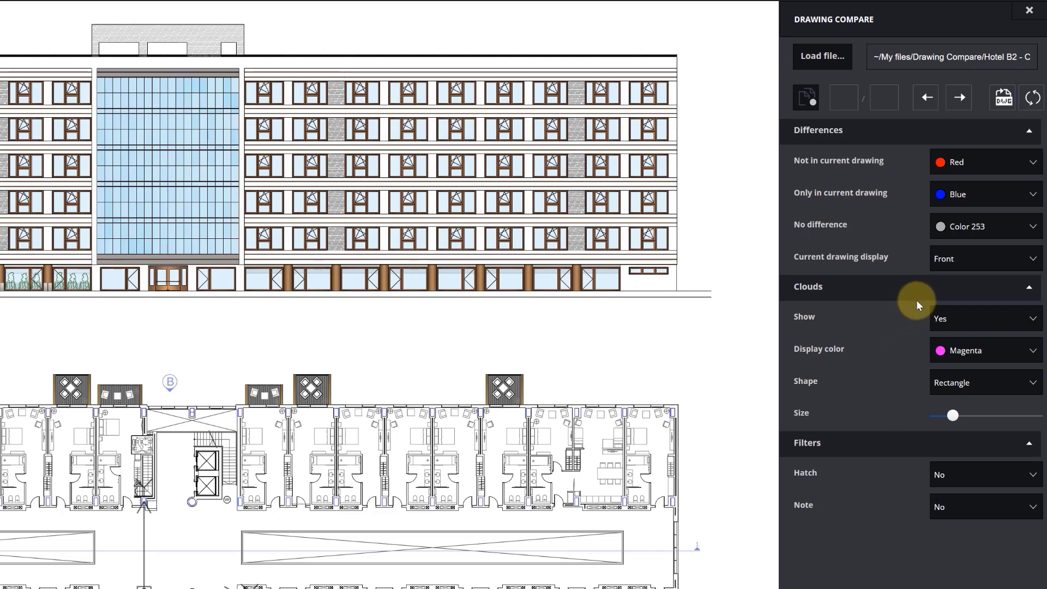
# - Keep the current drawing display at Front and run the comparison
pyautogui.click(993, 264)
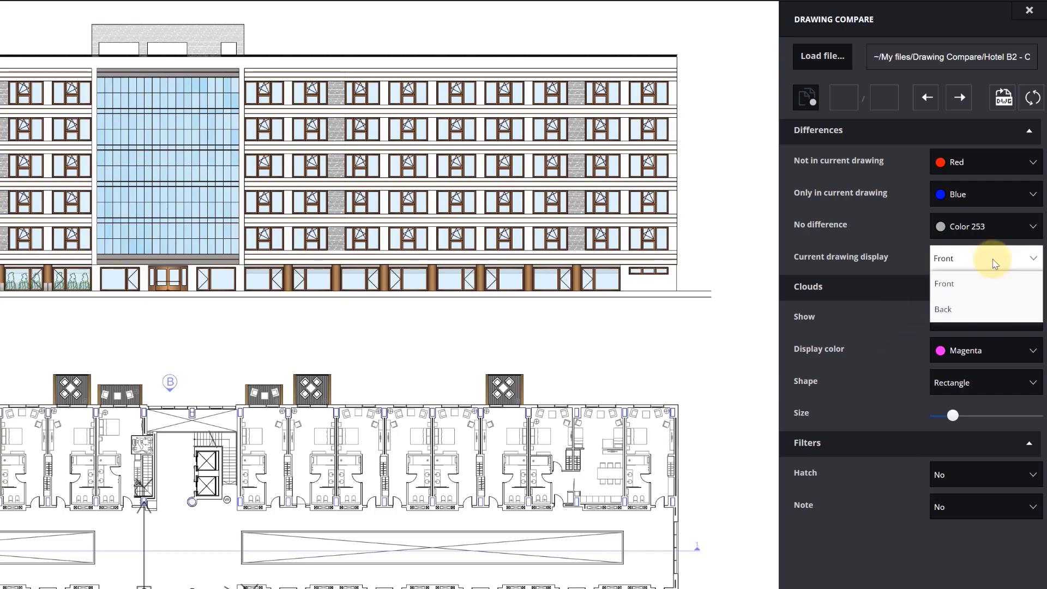
pyautogui.click(930, 260)
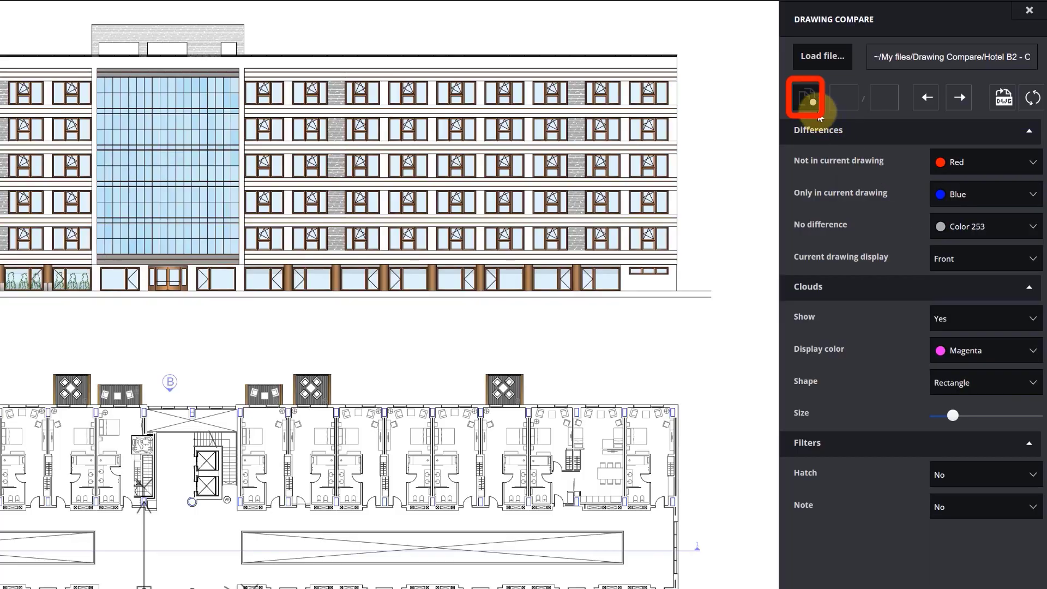
pyautogui.click(808, 100)
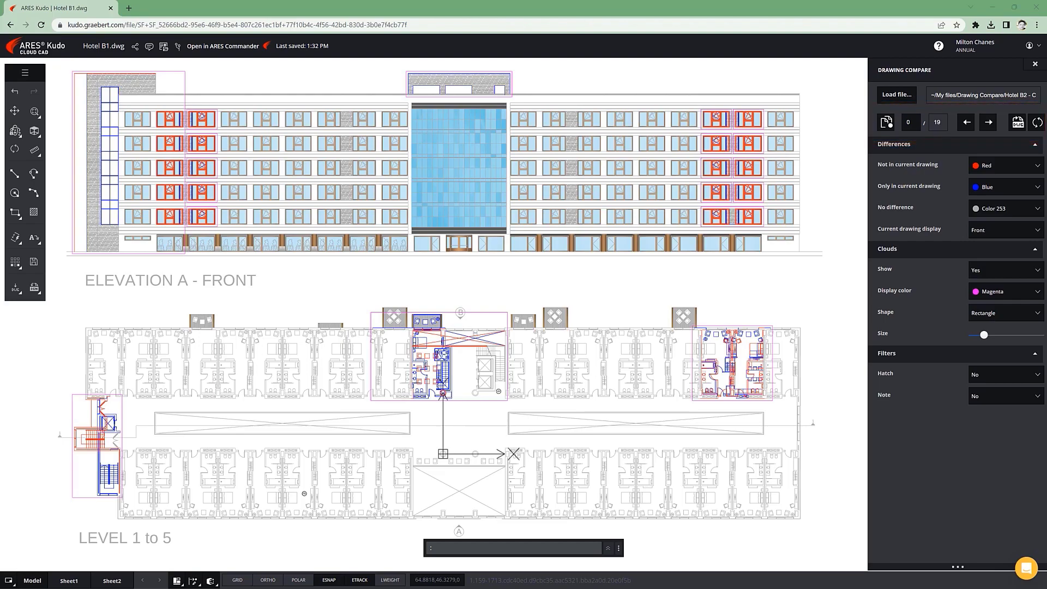
# - Zoom to the first difference in the comparison and examine it
pyautogui.click(989, 123)
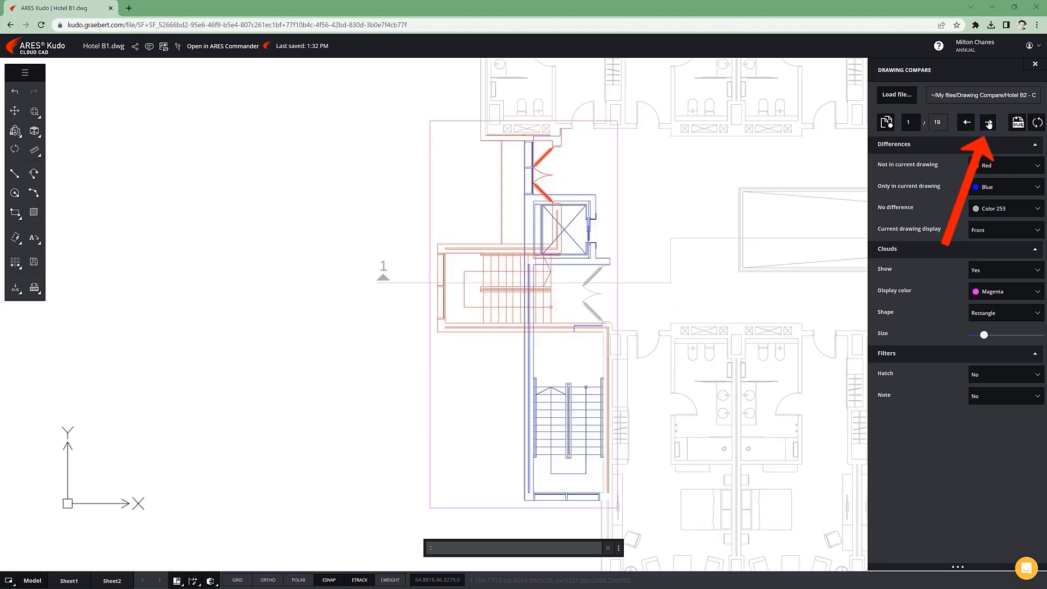
pyautogui.click(988, 124)
pyautogui.click(989, 123)
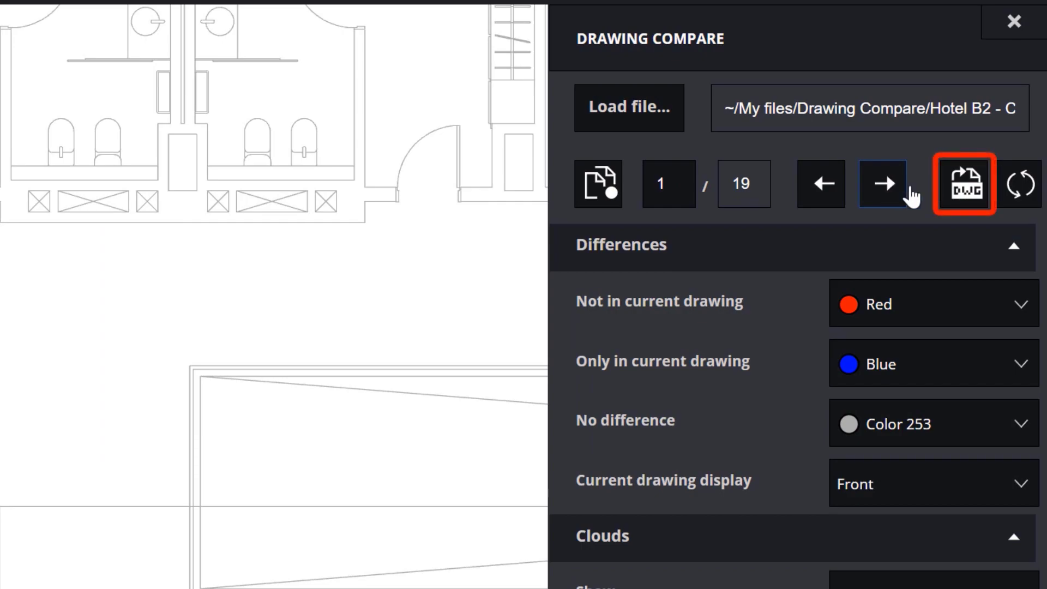
# - Export the comparison under My files as a DWG file named "Export Drawing Compare"
pyautogui.click(965, 191)
pyautogui.write('Export Drawing Compare')
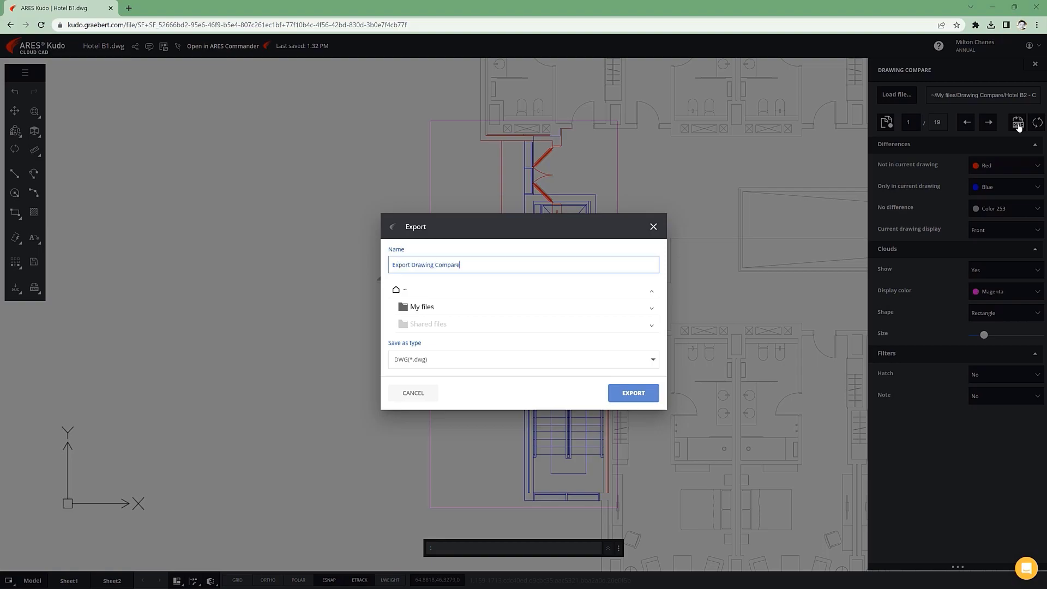
pyautogui.click(422, 306)
pyautogui.click(450, 282)
pyautogui.click(634, 454)
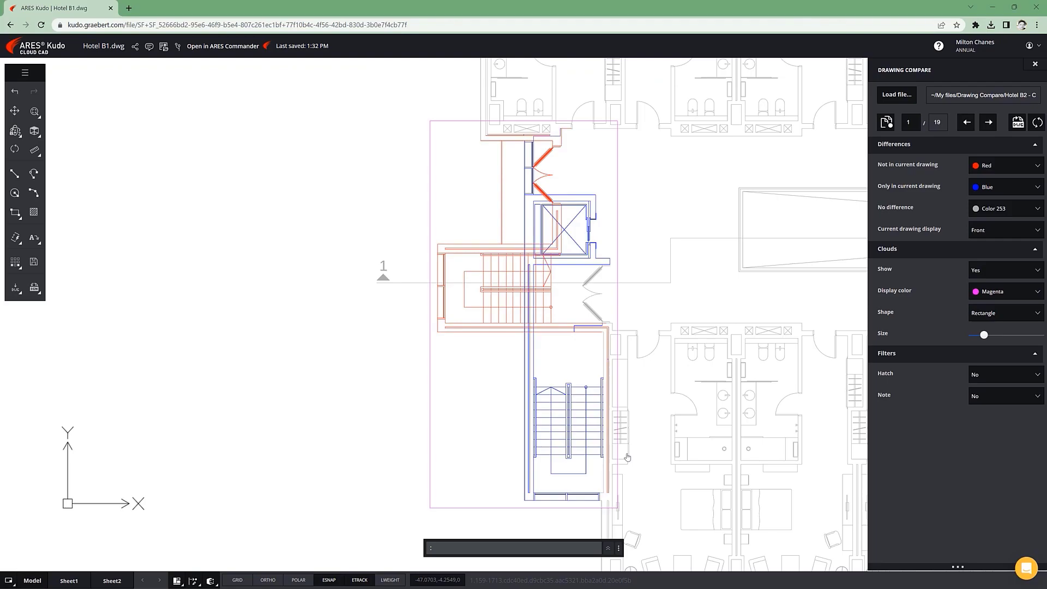
# - Open the version manager of Hotel B1.dwg and upload Hotel B2.dwg as a new version
pyautogui.click(177, 49)
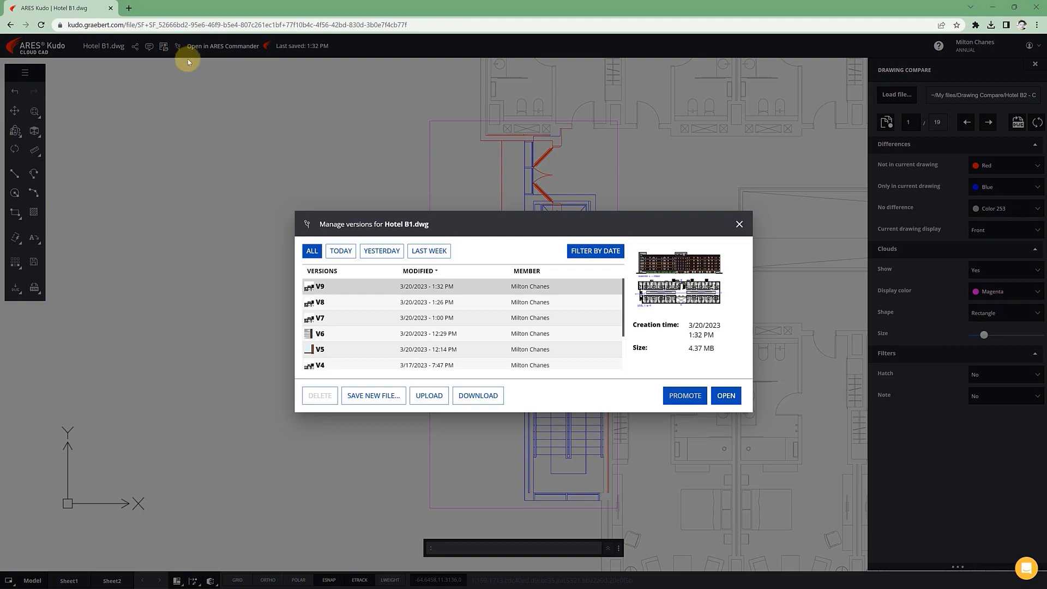
pyautogui.click(426, 392)
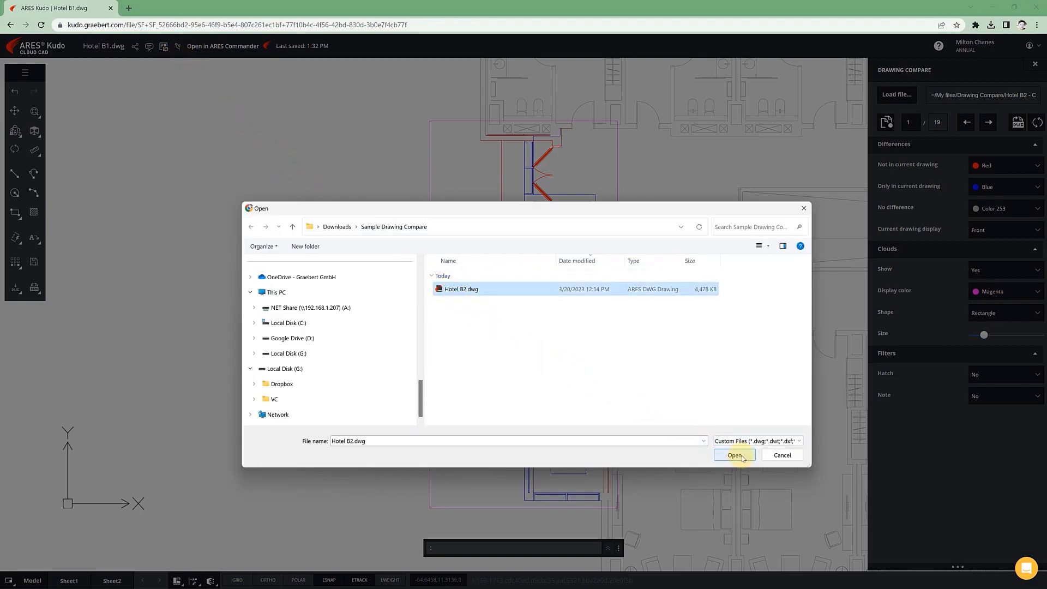
pyautogui.click(737, 455)
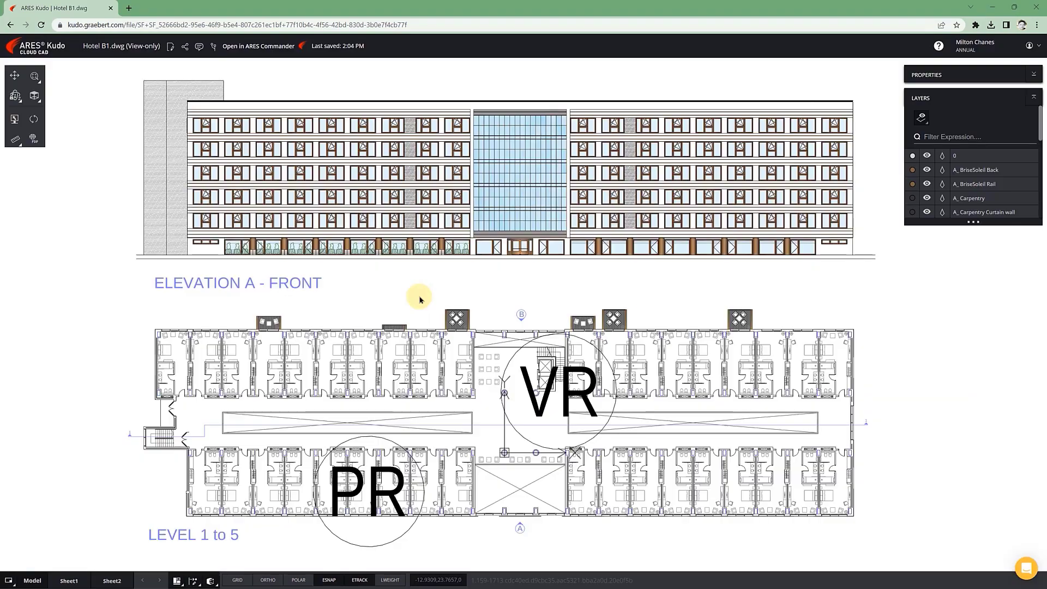
# - Show the comments of Hotel B1.dwg and open its version manager to review the versions
pyautogui.click(199, 48)
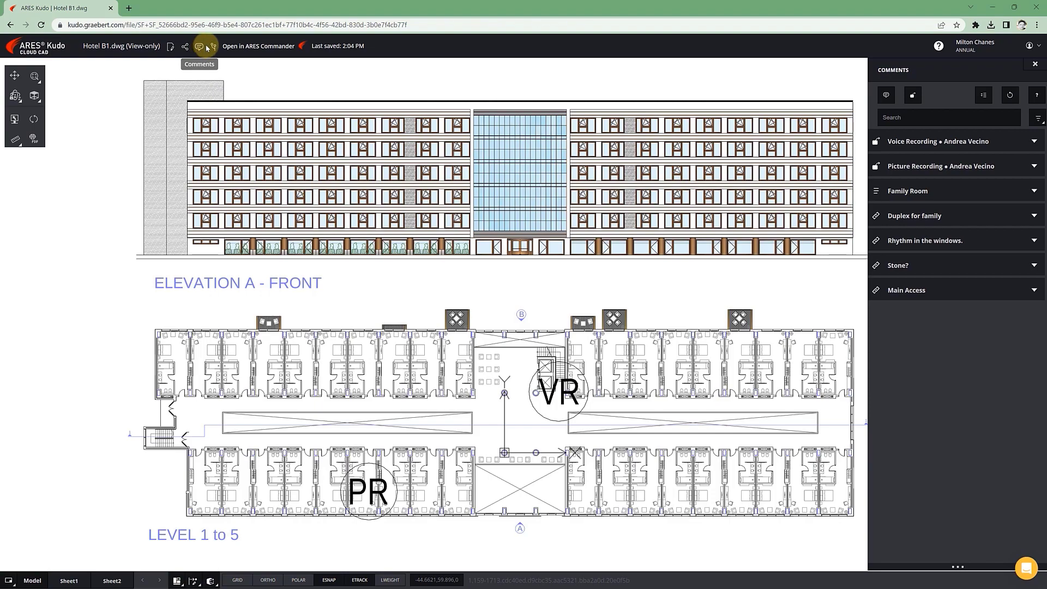
pyautogui.click(214, 47)
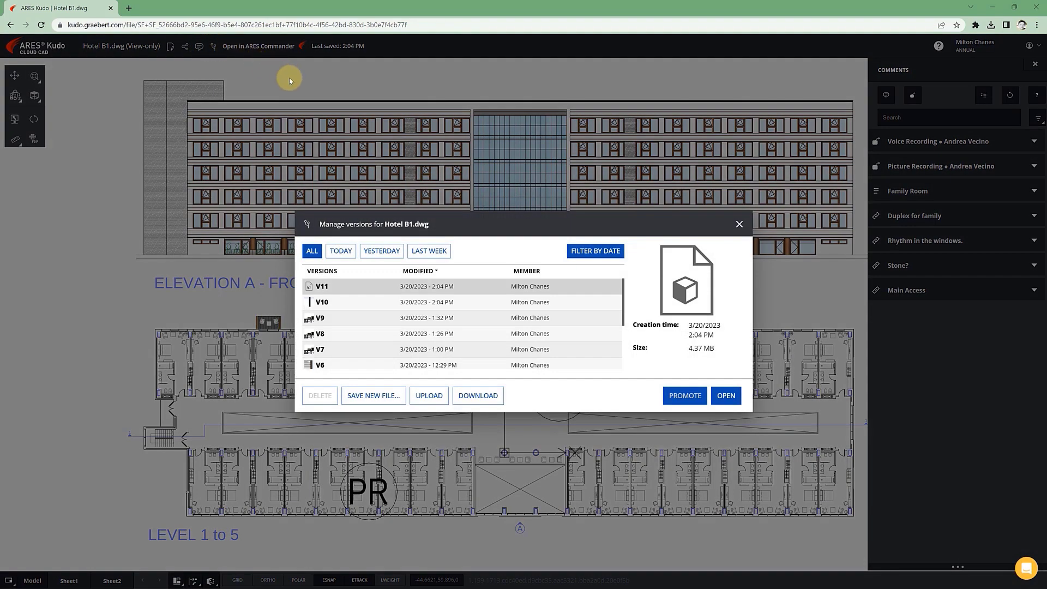
pyautogui.rightClick(354, 305)
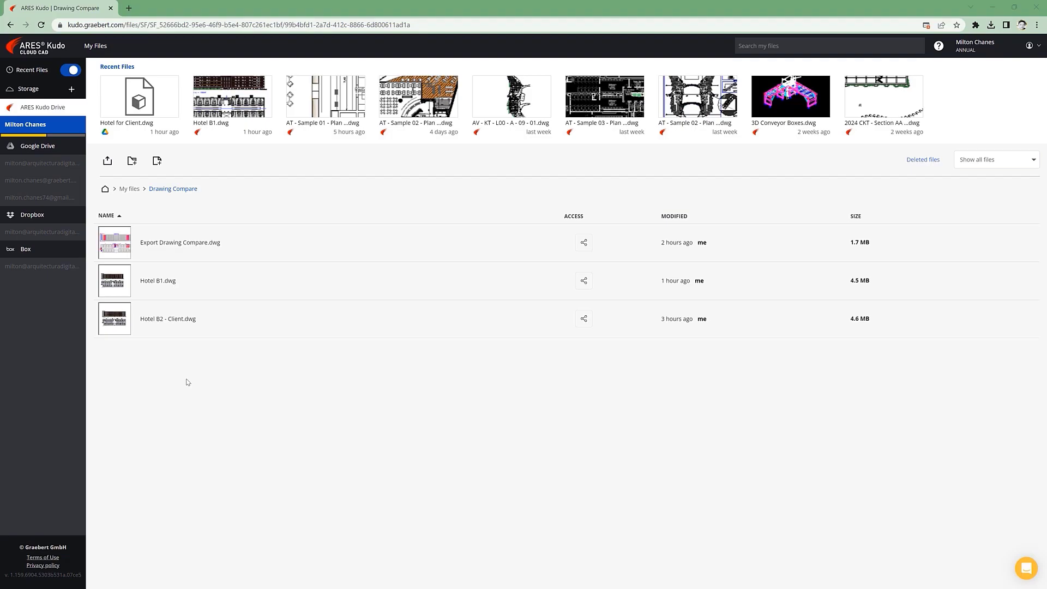
# - Rename Hotel B1.dwg in the Drawing Compare folder as "Hotel Berlin - Main"
pyautogui.rightClick(202, 283)
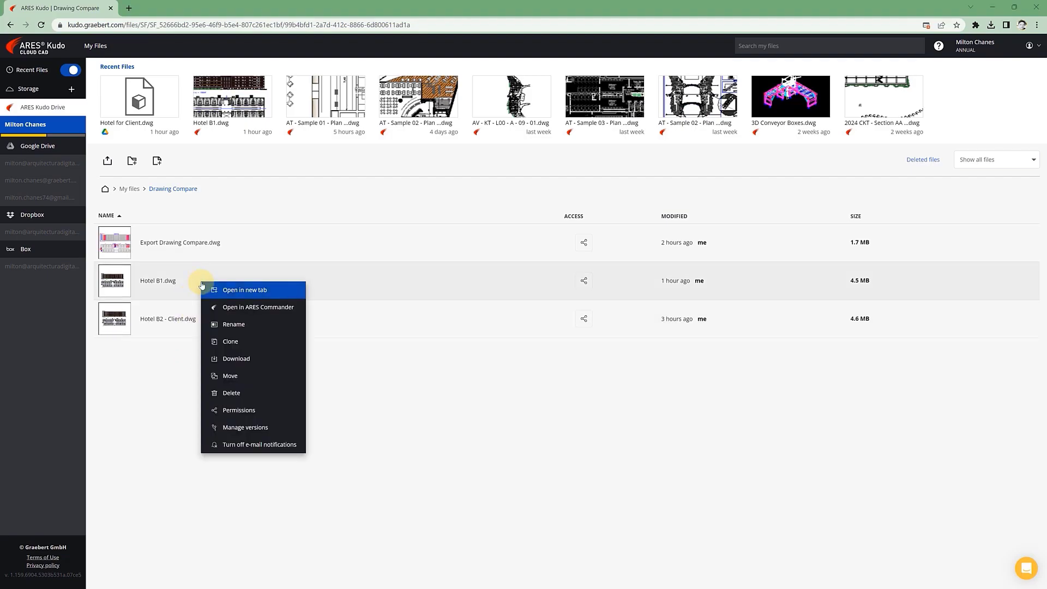
pyautogui.click(226, 324)
pyautogui.press('BackSpace')
pyautogui.write('erlin - Main')
pyautogui.press('Return')
# - Clone Hotel Berlin - Main.dwg as "Hotel Berlin - r1", copying its comments and markups, including the resolved ones
pyautogui.rightClick(240, 323)
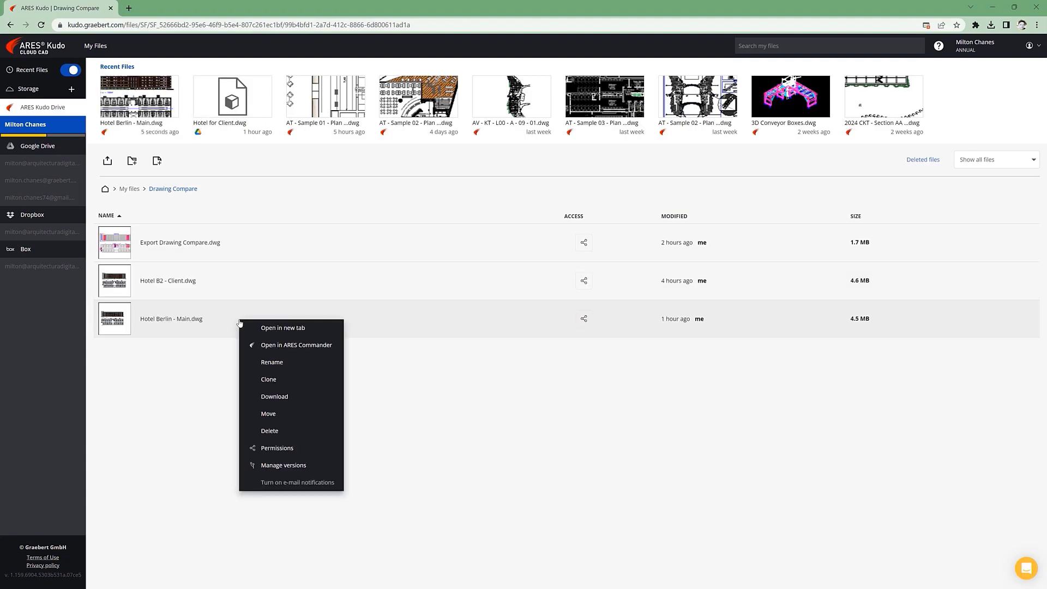
pyautogui.click(259, 379)
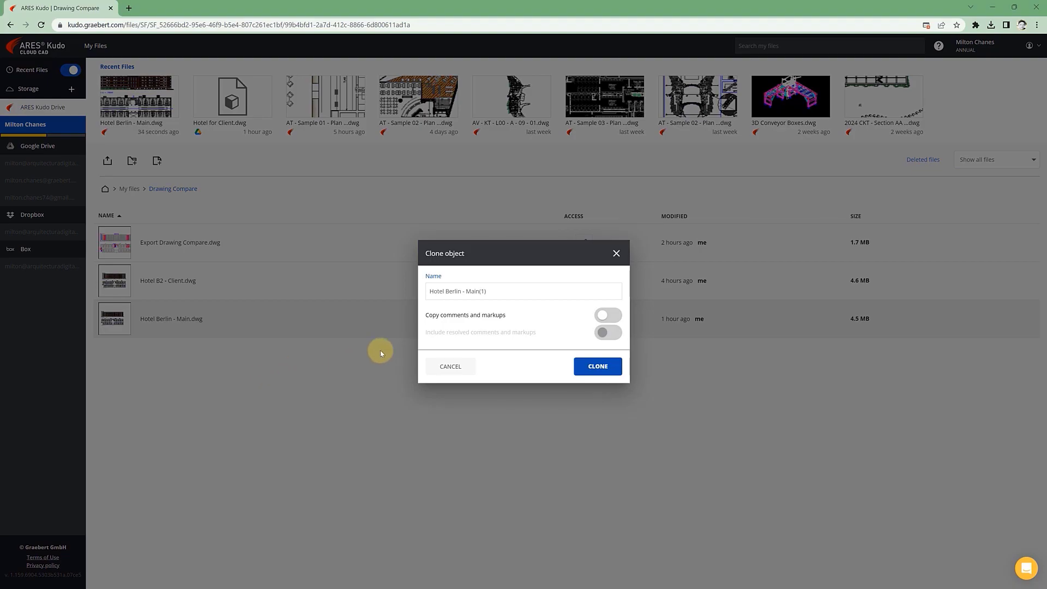
pyautogui.click(468, 292)
pyautogui.moveTo(466, 291); pyautogui.dragTo(513, 288)
pyautogui.write('r1')
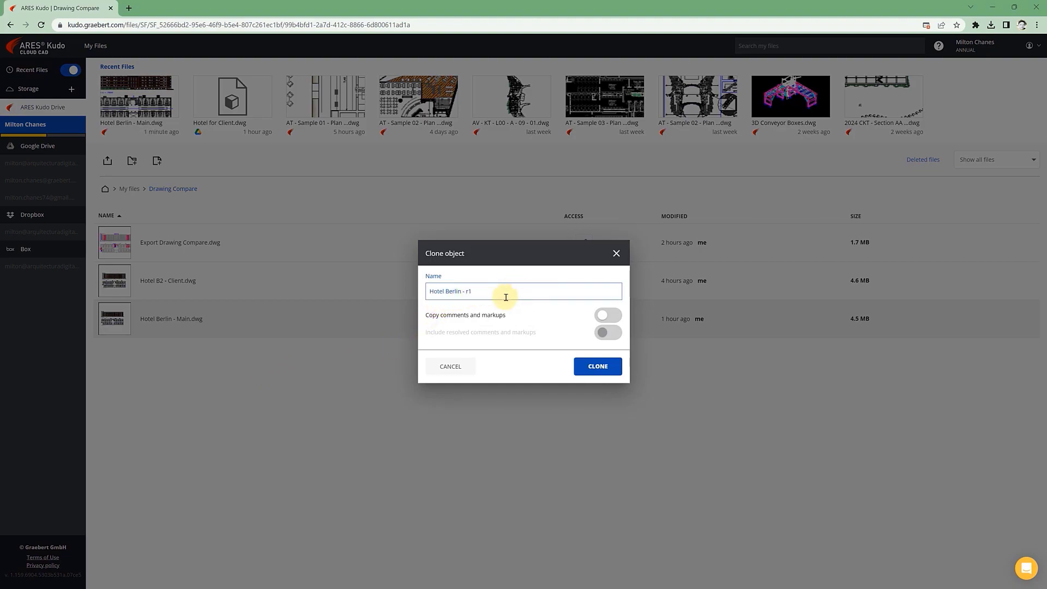
pyautogui.click(606, 315)
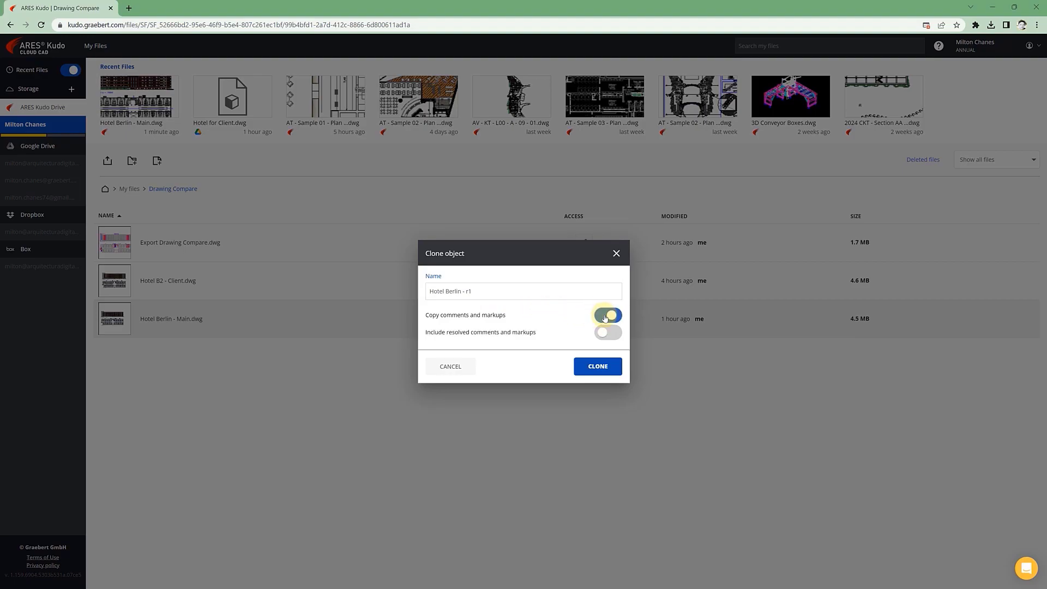
pyautogui.click(606, 333)
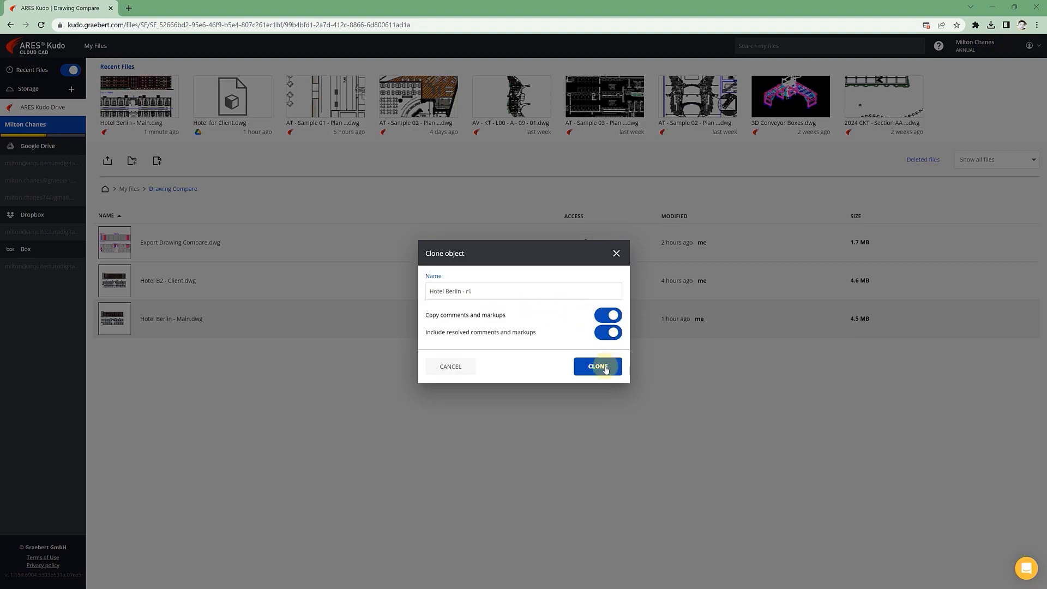
pyautogui.click(600, 367)
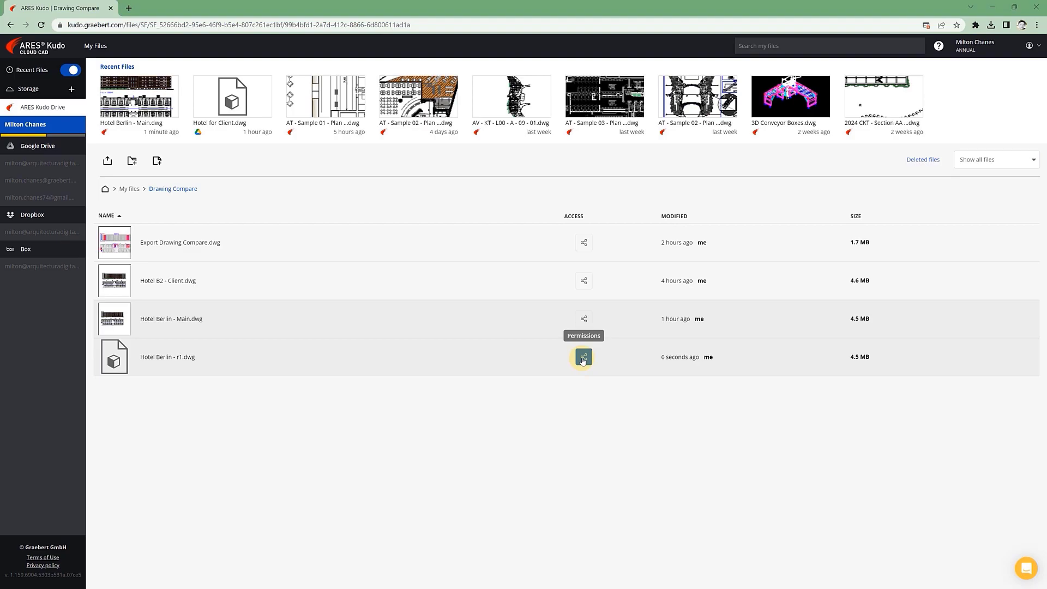
# - Check who has ARES Kudo Drive access to Hotel Berlin - r1.dwg and to Hotel Berlin - Main.dwg
pyautogui.click(584, 357)
pyautogui.click(518, 264)
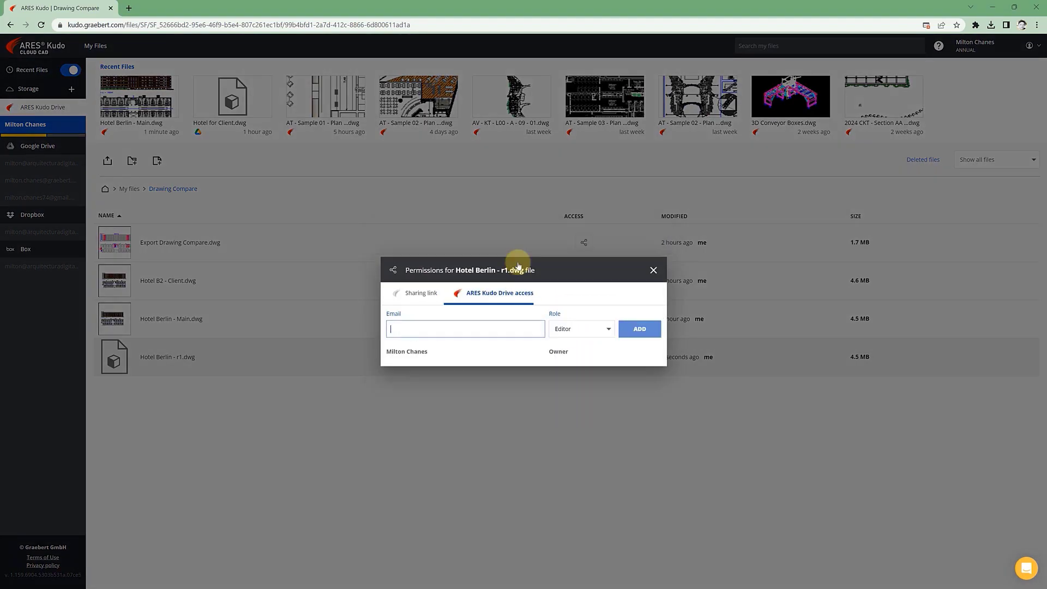
pyautogui.click(655, 270)
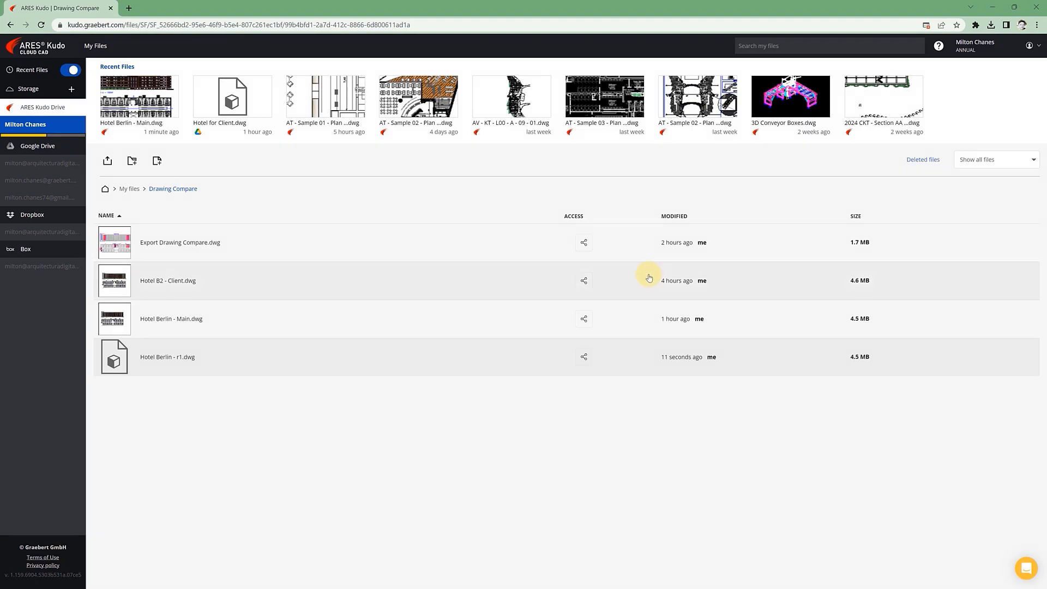
pyautogui.click(584, 320)
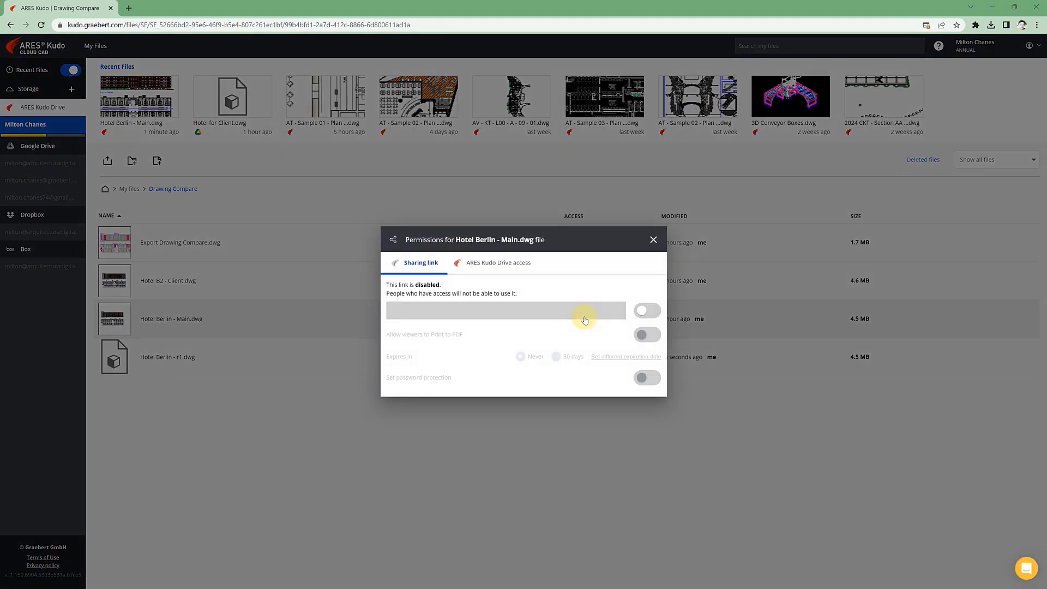
pyautogui.click(516, 267)
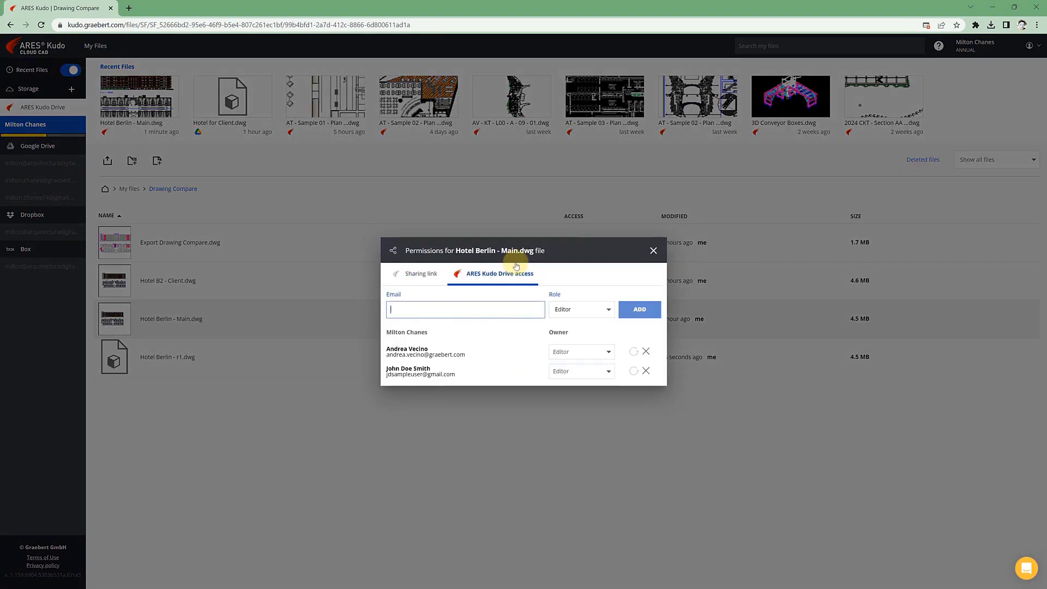
pyautogui.click(653, 251)
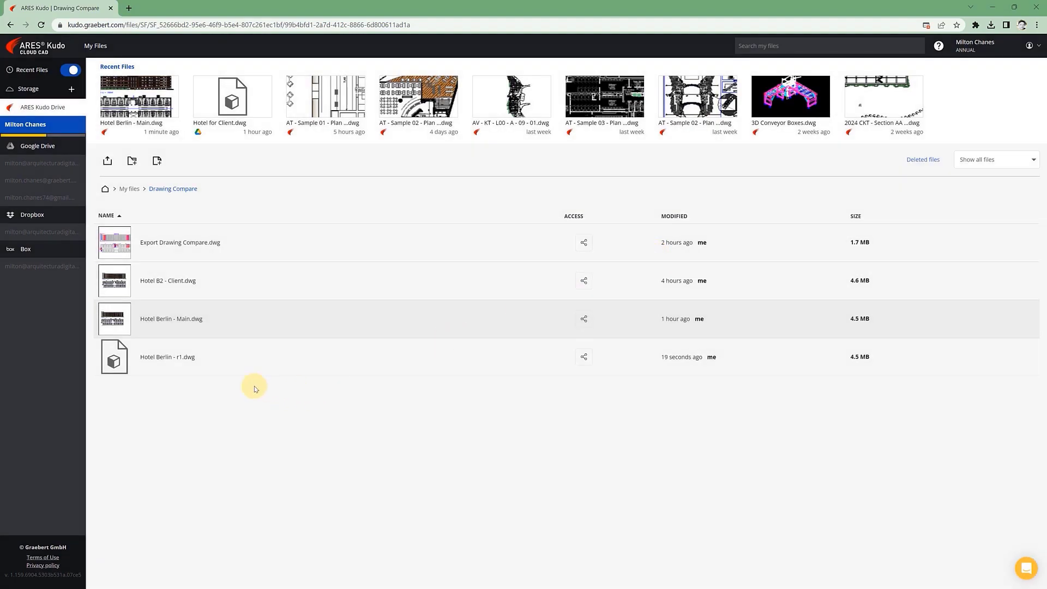
# - Open Hotel Berlin - r1.dwg and display its comments to check what the clone carried over
pyautogui.click(180, 358)
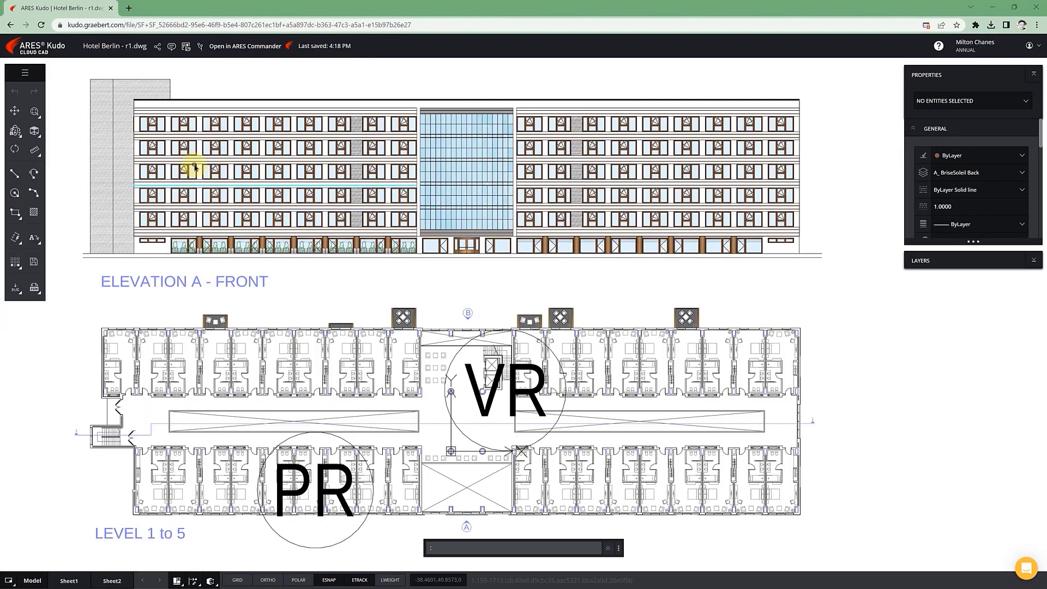
pyautogui.click(171, 48)
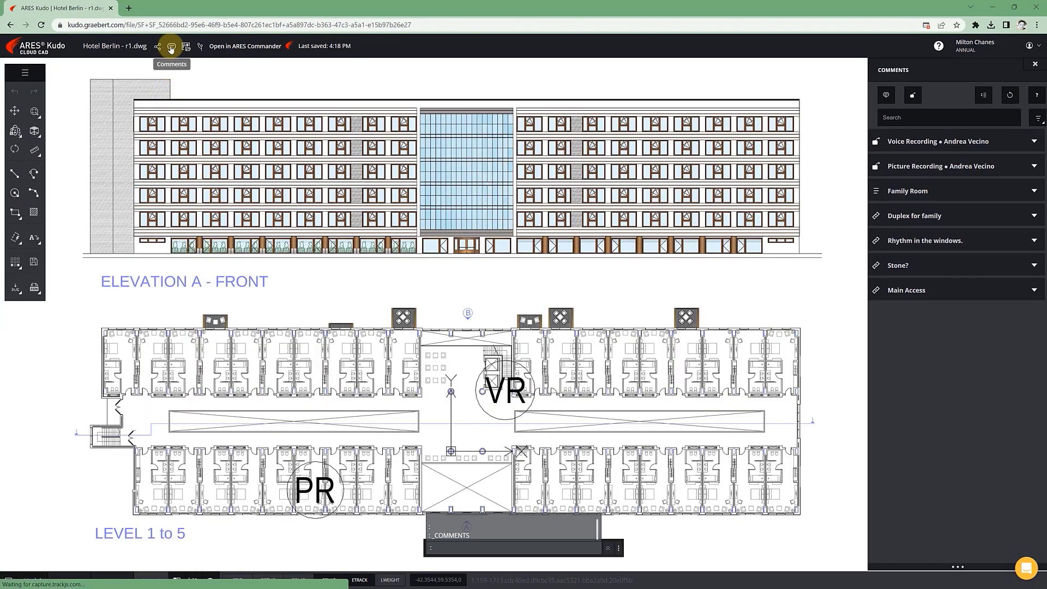